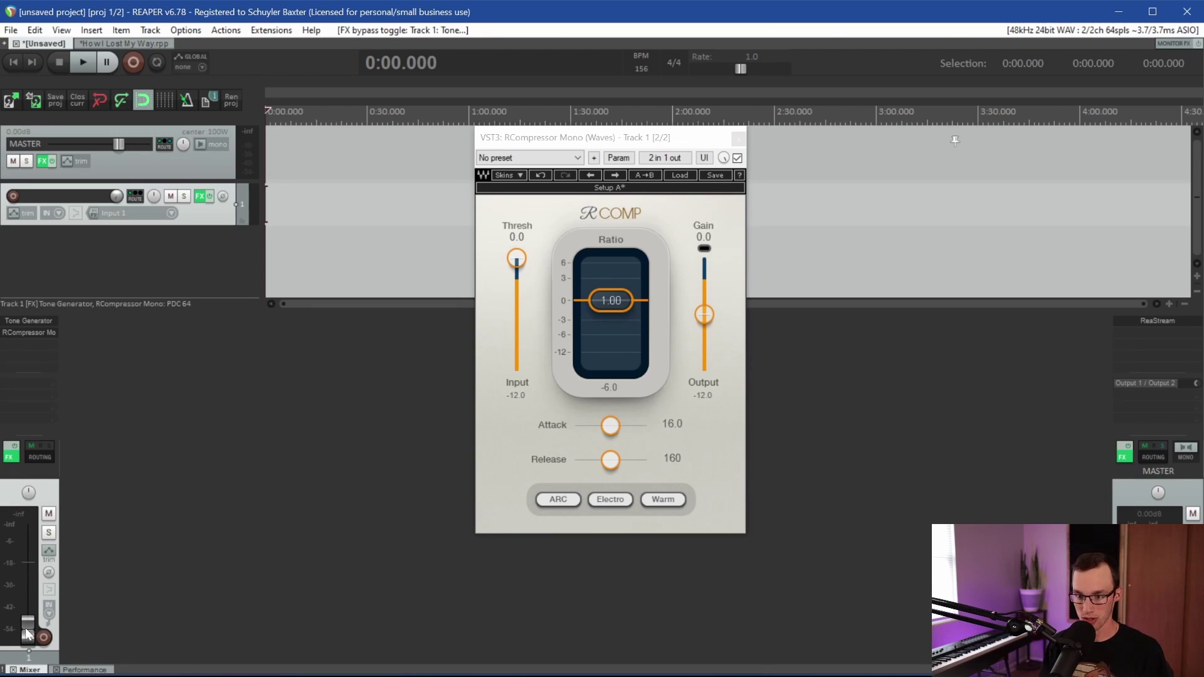
- Raise Track 1's fader so the tone plays, try RCompressor's threshold and ratio, and return threshold to 0.0
{"action": "mouse_move", "coordinate": [27, 635]}
{"action": "left_mouse_down"}
{"action": "mouse_move", "coordinate": [24, 565]}
{"action": "mouse_move", "coordinate": [27, 634]}
{"action": "left_mouse_up"}
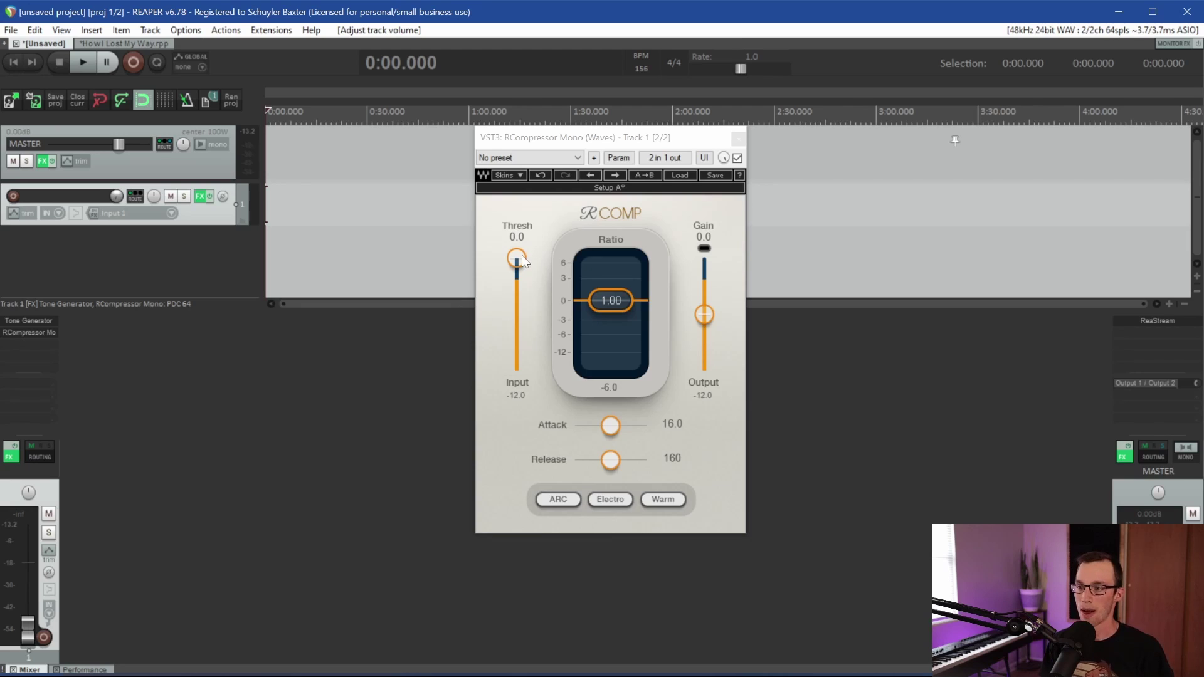
{"action": "left_click_drag", "start_coordinate": [517, 258], "coordinate": [517, 321]}
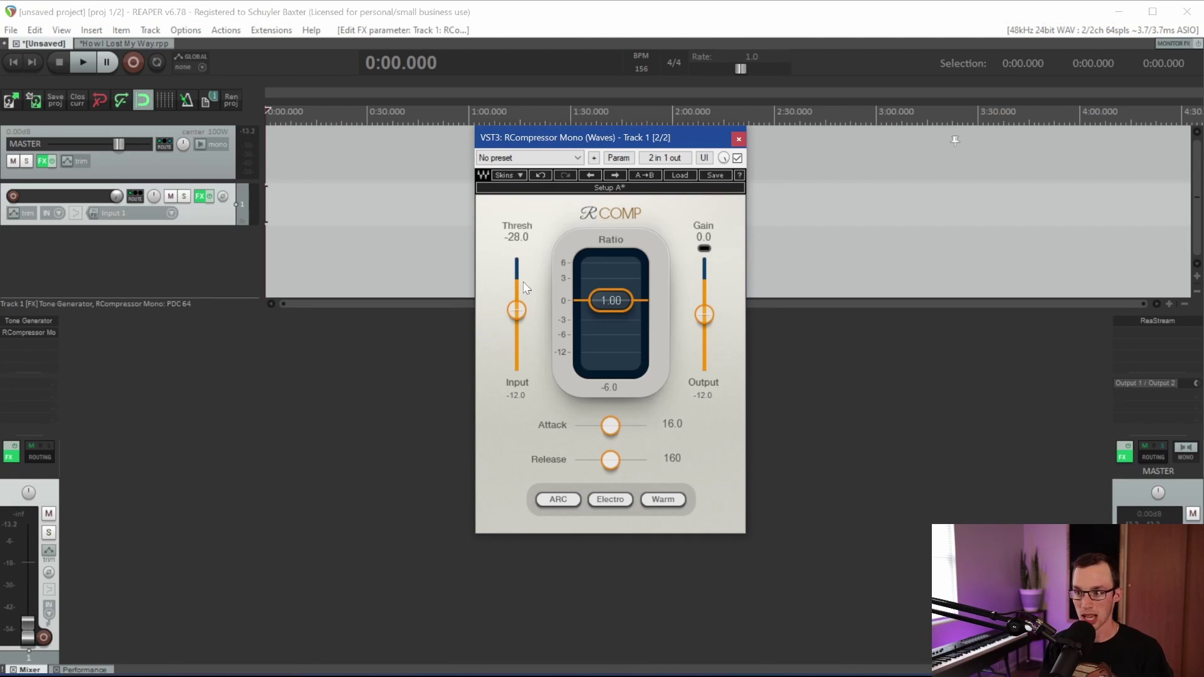
{"action": "left_click", "coordinate": [517, 258]}
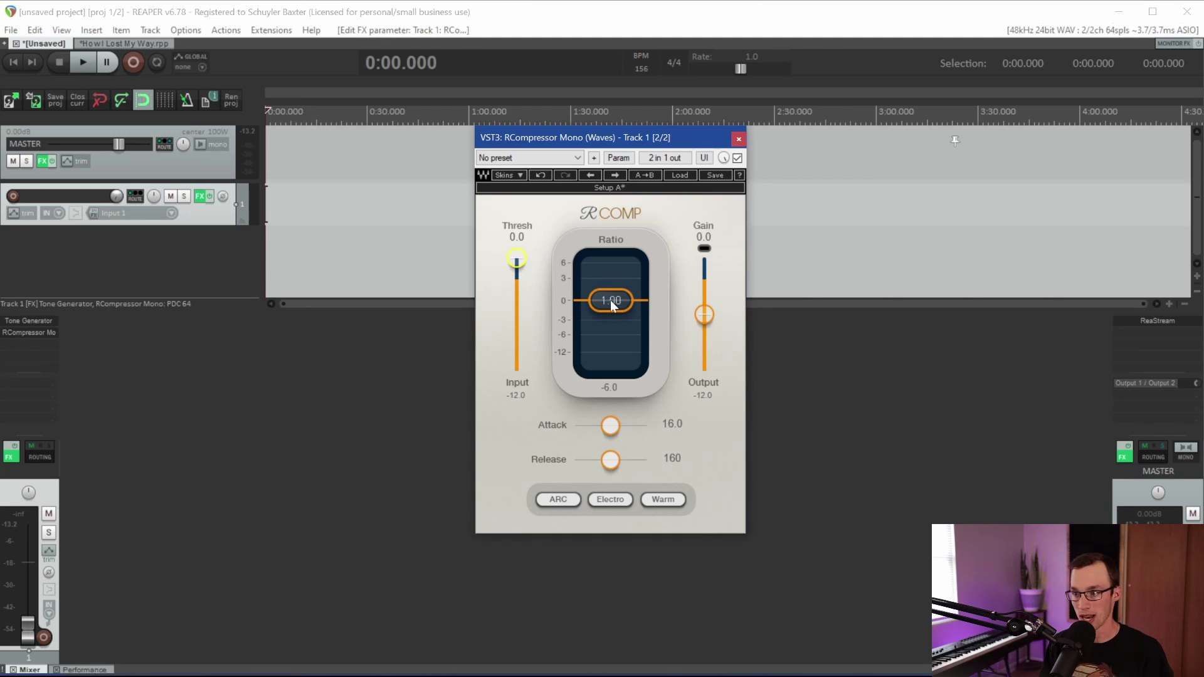
{"action": "mouse_move", "coordinate": [611, 300]}
{"action": "left_mouse_down"}
{"action": "mouse_move", "coordinate": [611, 362]}
{"action": "mouse_move", "coordinate": [610, 299]}
{"action": "left_mouse_up"}
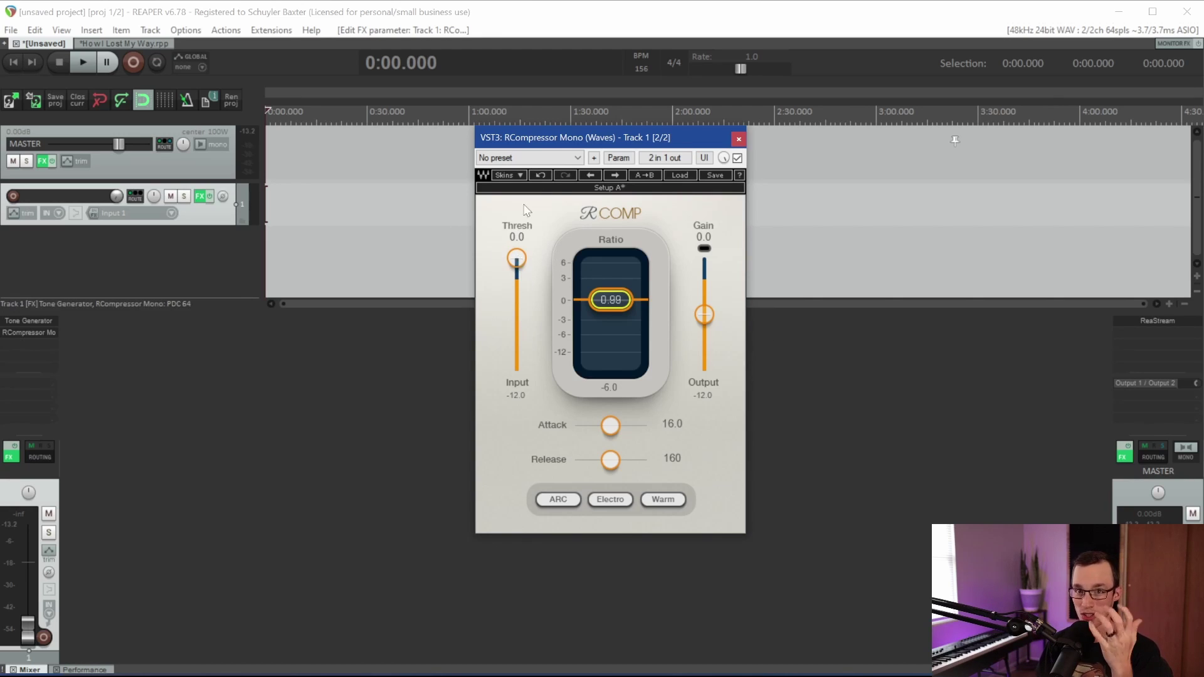
- Enter a ratio of 1.00 in RCompressor's Ratio field
{"action": "left_click", "coordinate": [615, 299]}
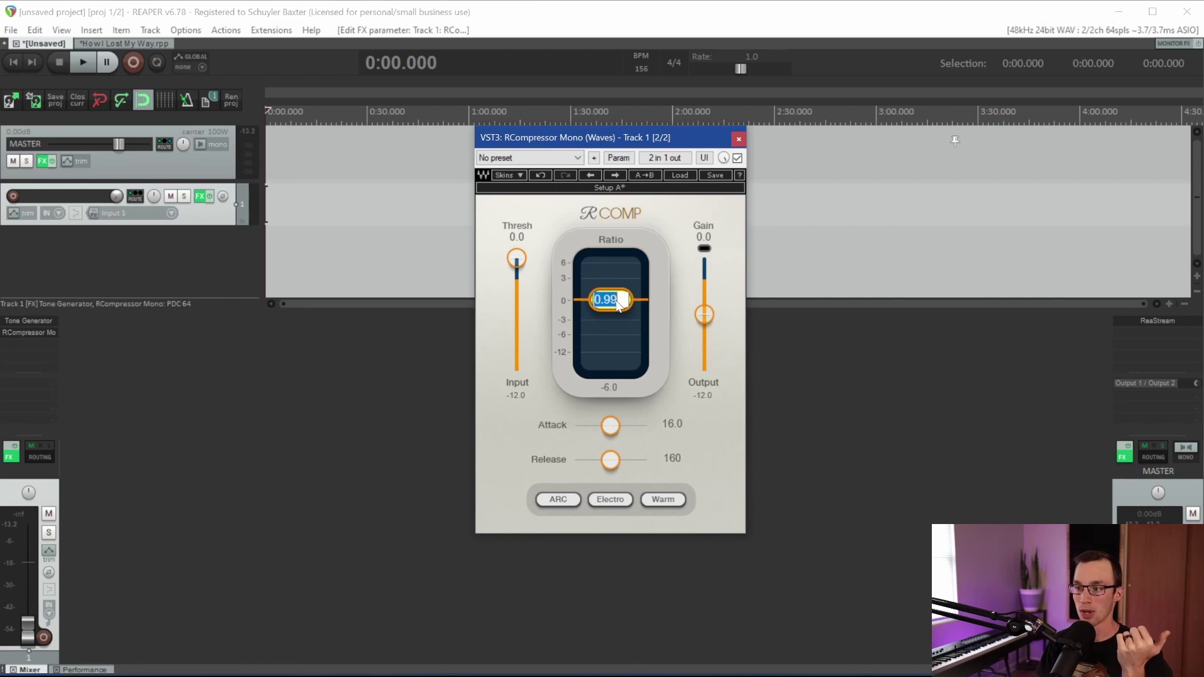
{"action": "type", "text": "1"}
{"action": "key", "text": "Return"}
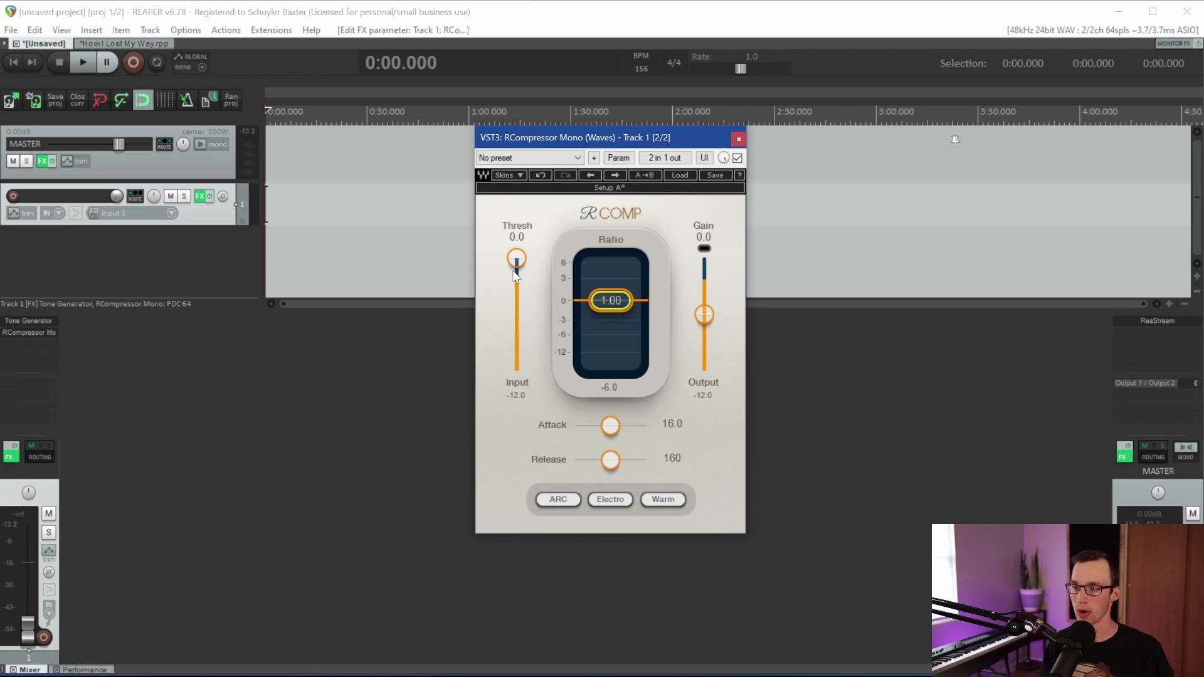
- Lower RCompressor's threshold to -31.4 and nudge the ratio up to 1.30
{"action": "left_click_drag", "start_coordinate": [521, 256], "coordinate": [517, 318]}
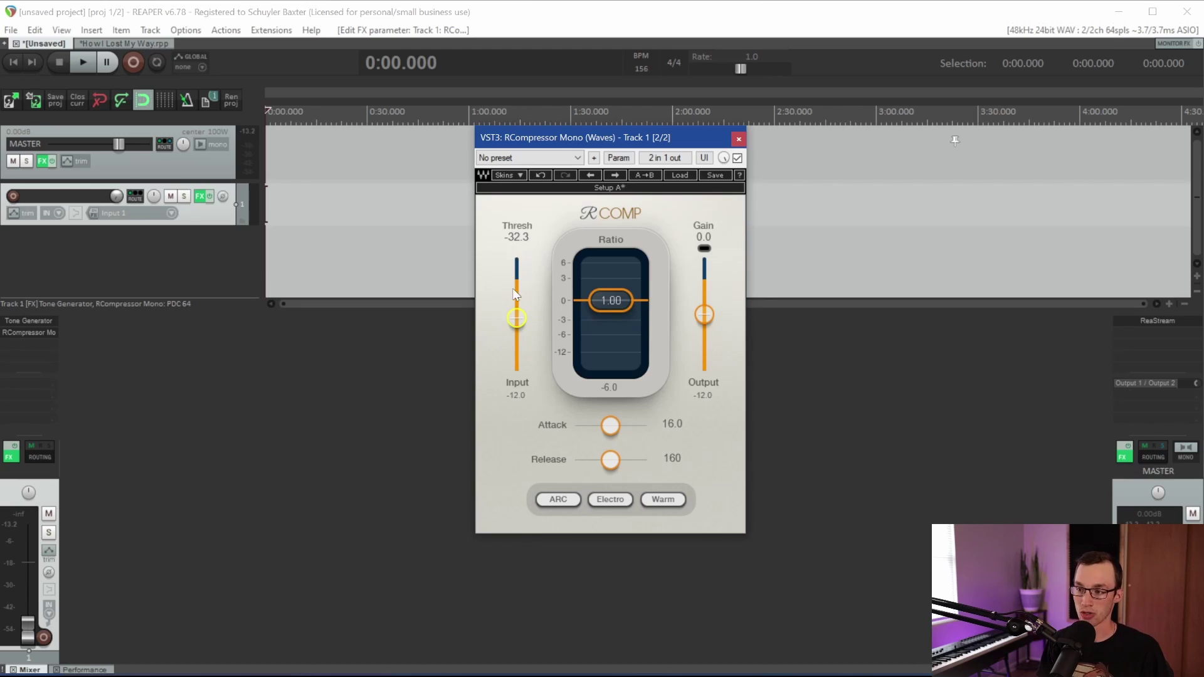
{"action": "left_click_drag", "start_coordinate": [518, 321], "coordinate": [518, 319]}
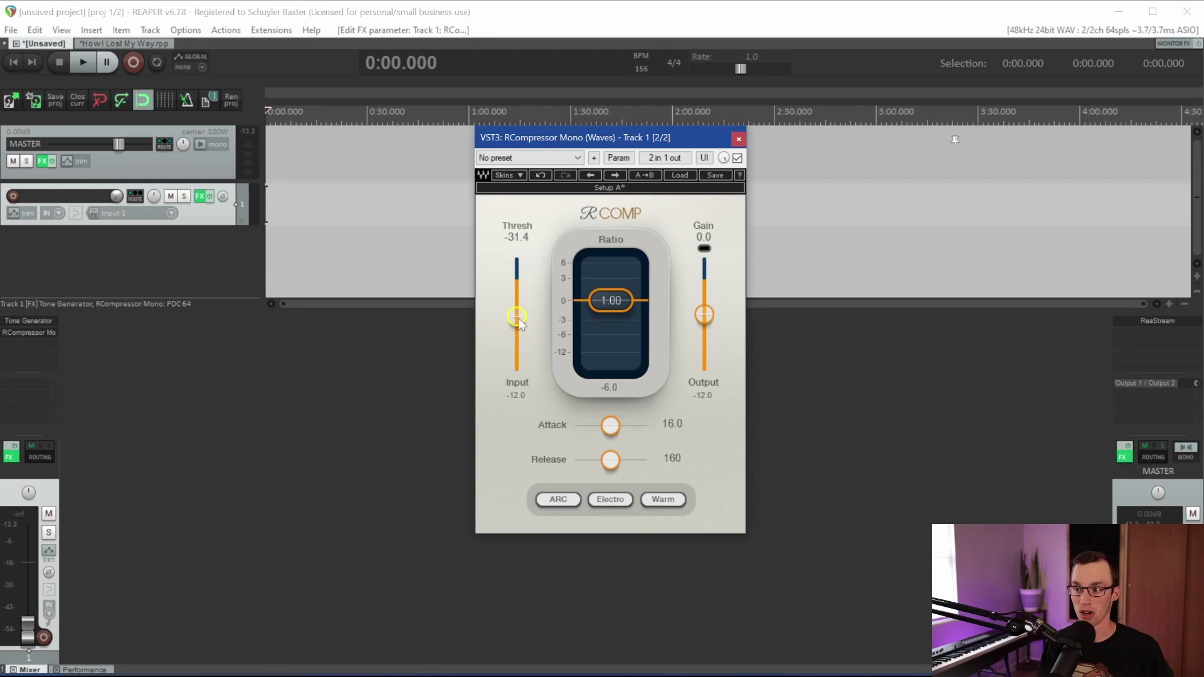
{"action": "left_click", "coordinate": [623, 302]}
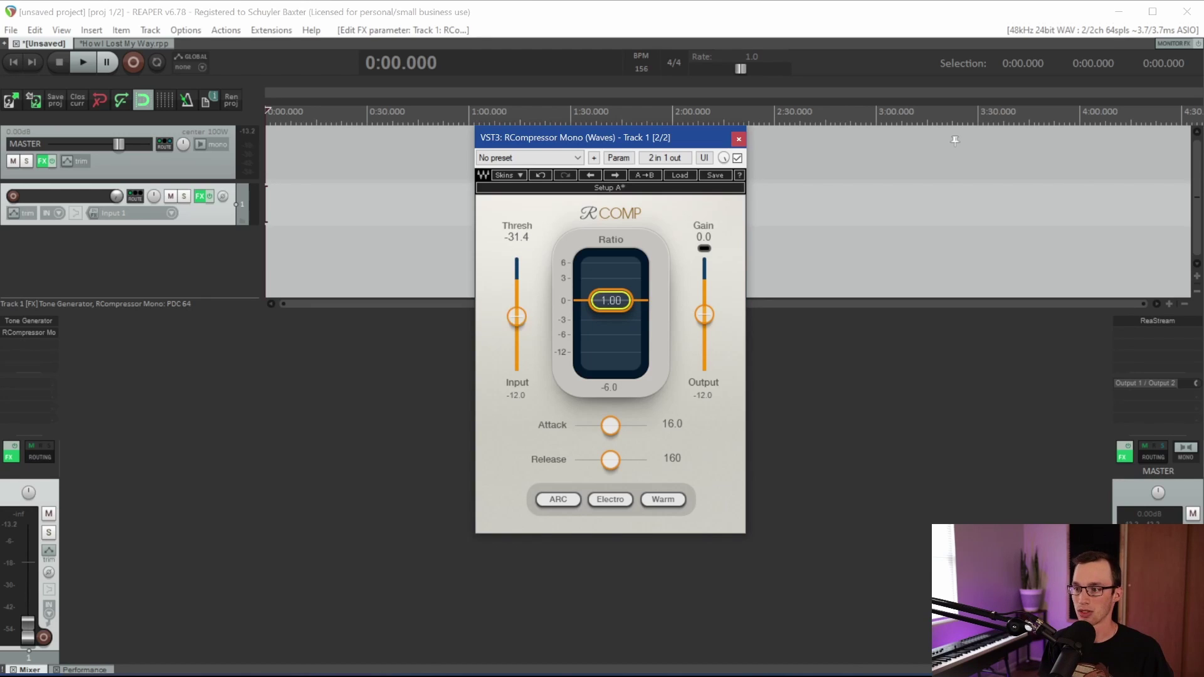
{"action": "left_click_drag", "start_coordinate": [622, 302], "coordinate": [623, 306]}
{"action": "left_click_drag", "start_coordinate": [612, 304], "coordinate": [612, 306]}
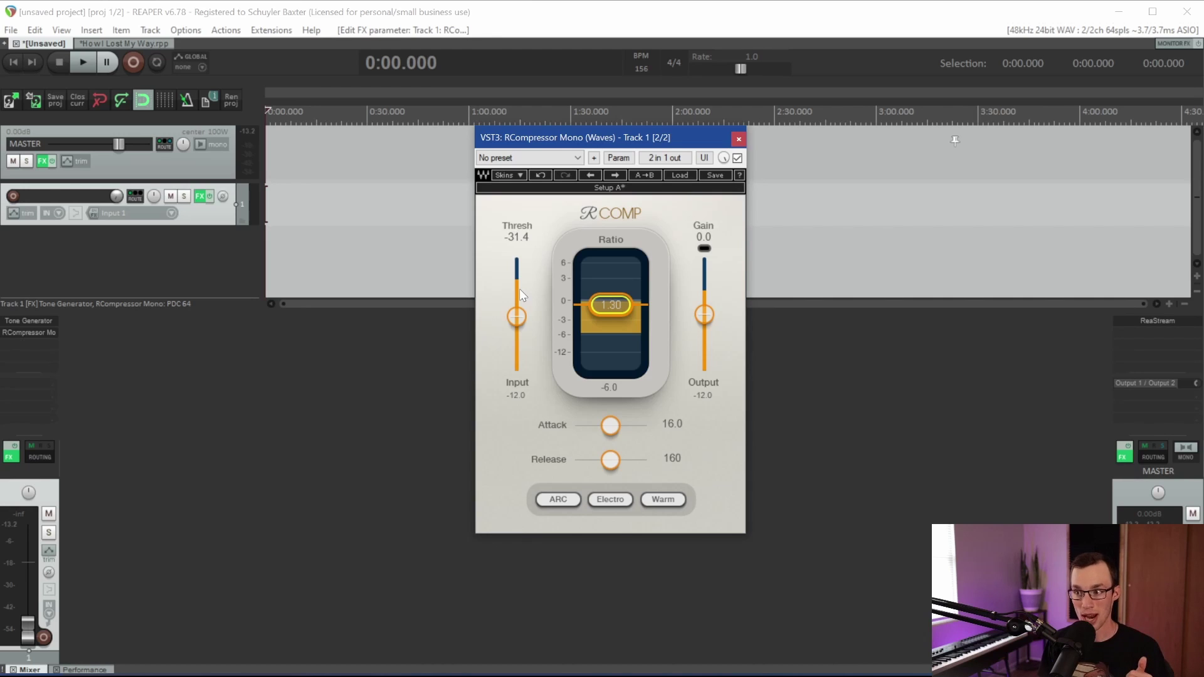
- Reset RCompressor to neutral, then raise the ratio and lower the threshold for heavy compression
{"action": "left_click", "coordinate": [549, 162]}
{"action": "left_click", "coordinate": [539, 186]}
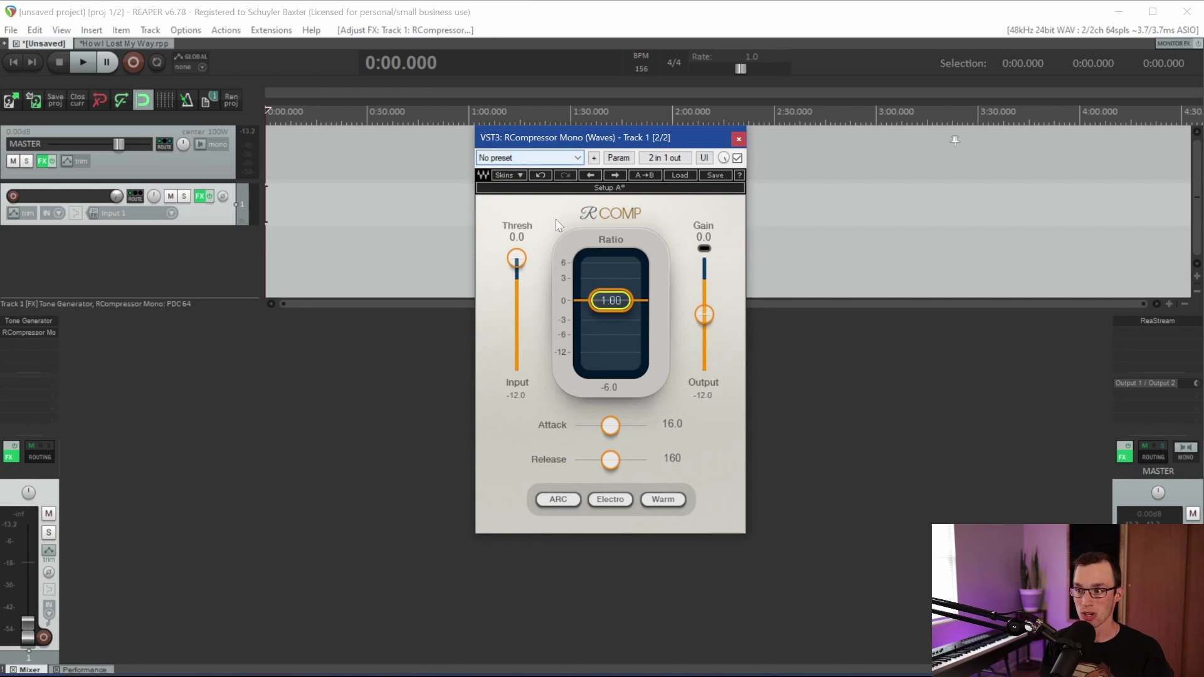
{"action": "left_click_drag", "start_coordinate": [592, 304], "coordinate": [592, 342]}
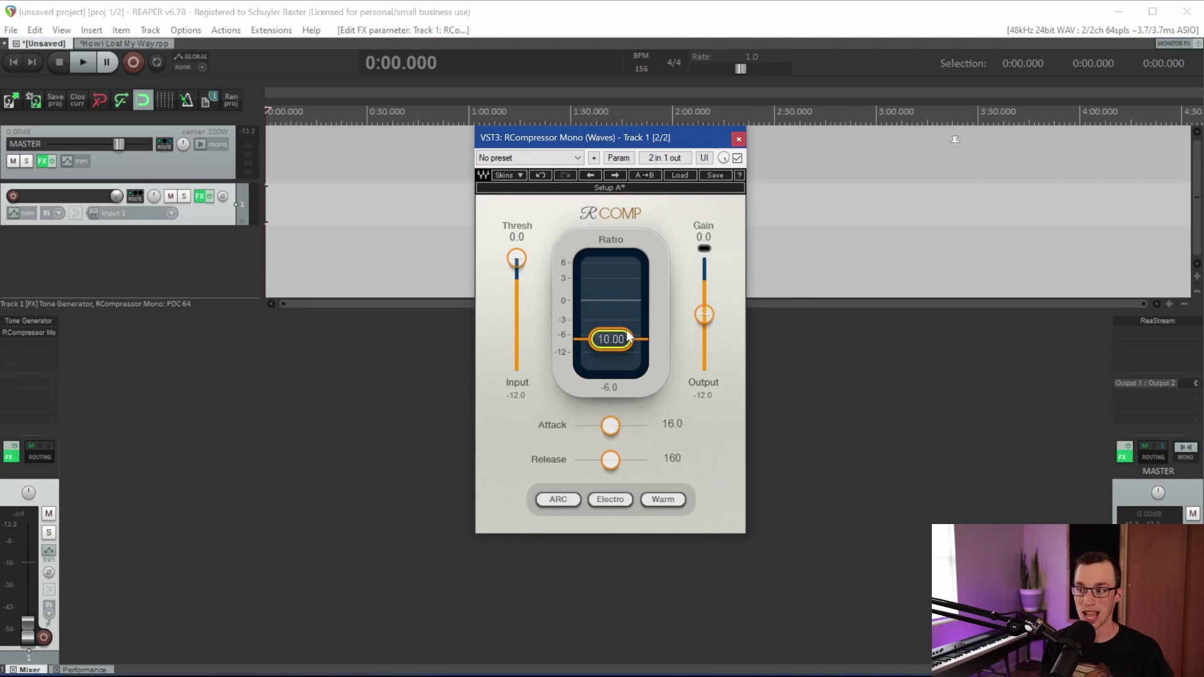
{"action": "left_click_drag", "start_coordinate": [516, 258], "coordinate": [514, 289]}
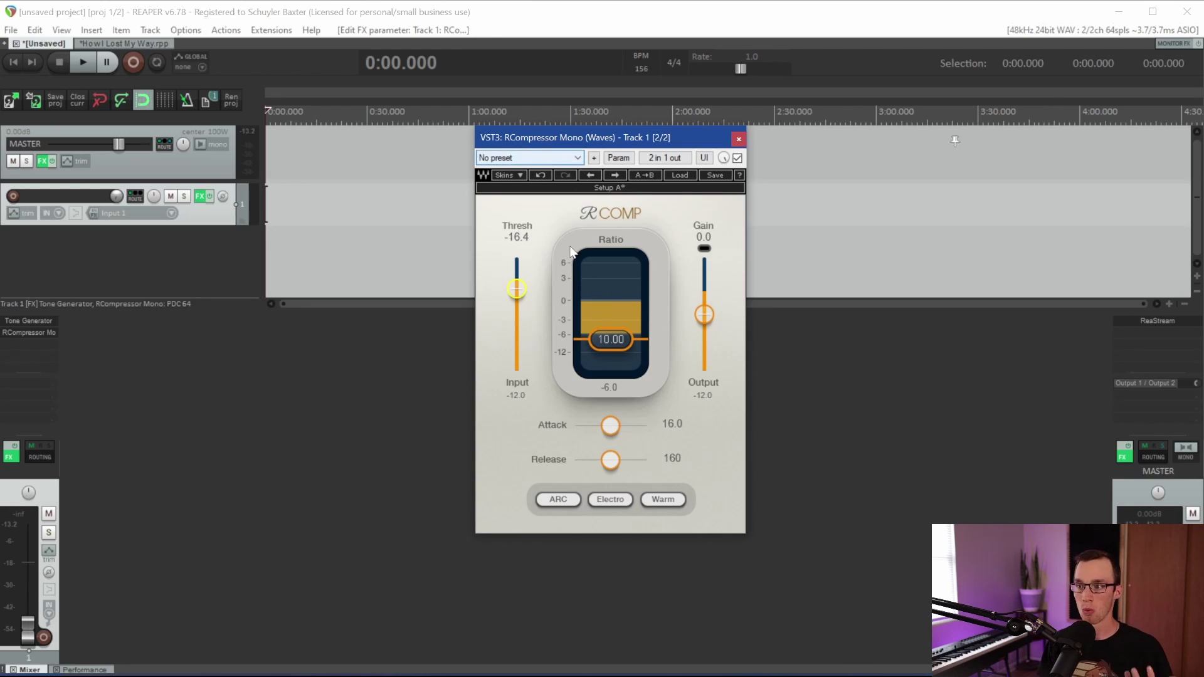
- Reset the compressor to defaults, bypass the Tone Generator, and switch to the 'How I Lost My Way.rpp' project
{"action": "left_click", "coordinate": [572, 158]}
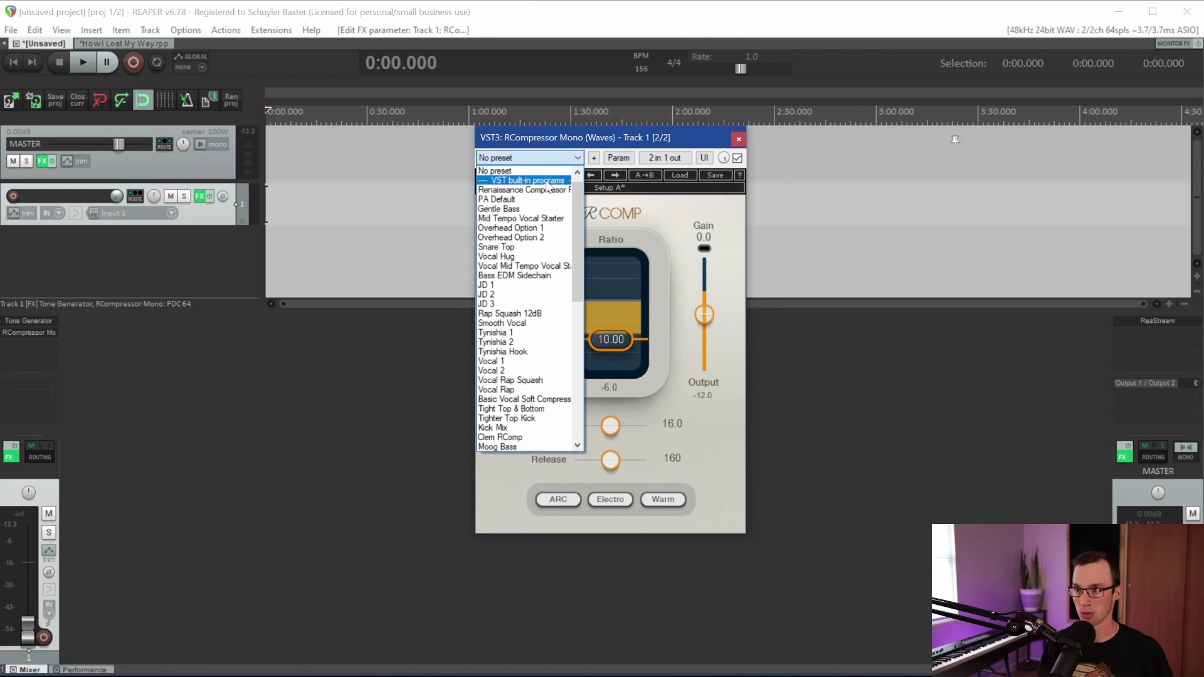
{"action": "left_click", "coordinate": [541, 172]}
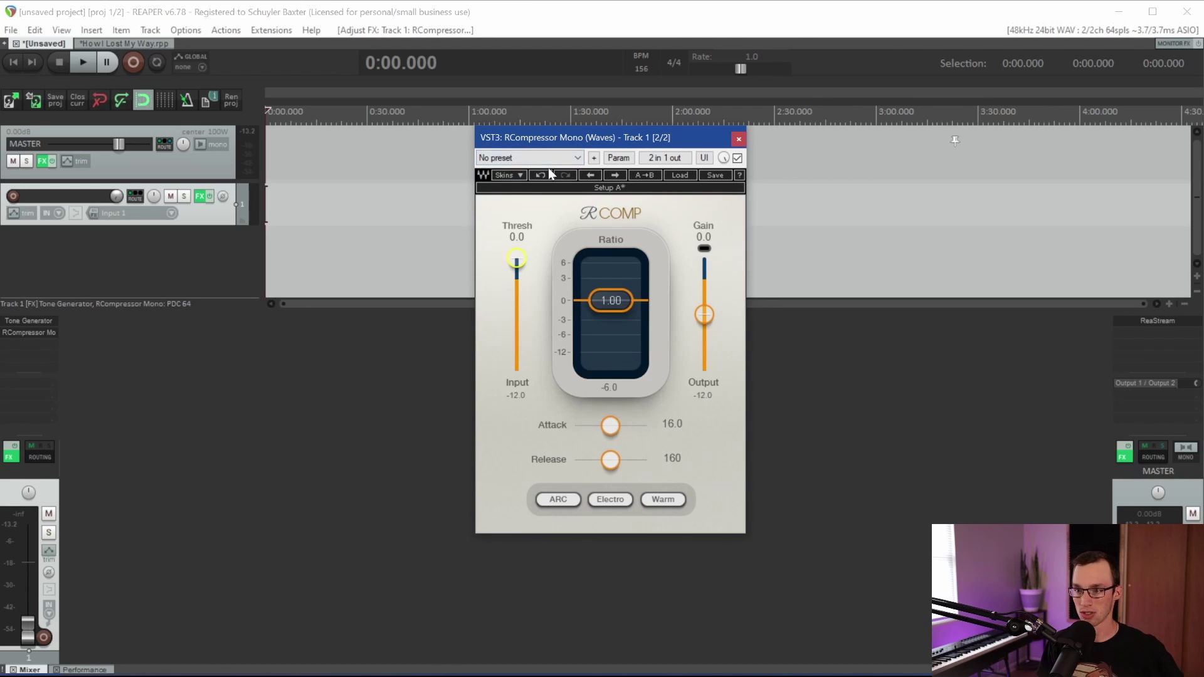
{"action": "left_click", "coordinate": [39, 321], "text": "shift"}
{"action": "left_click", "coordinate": [91, 44]}
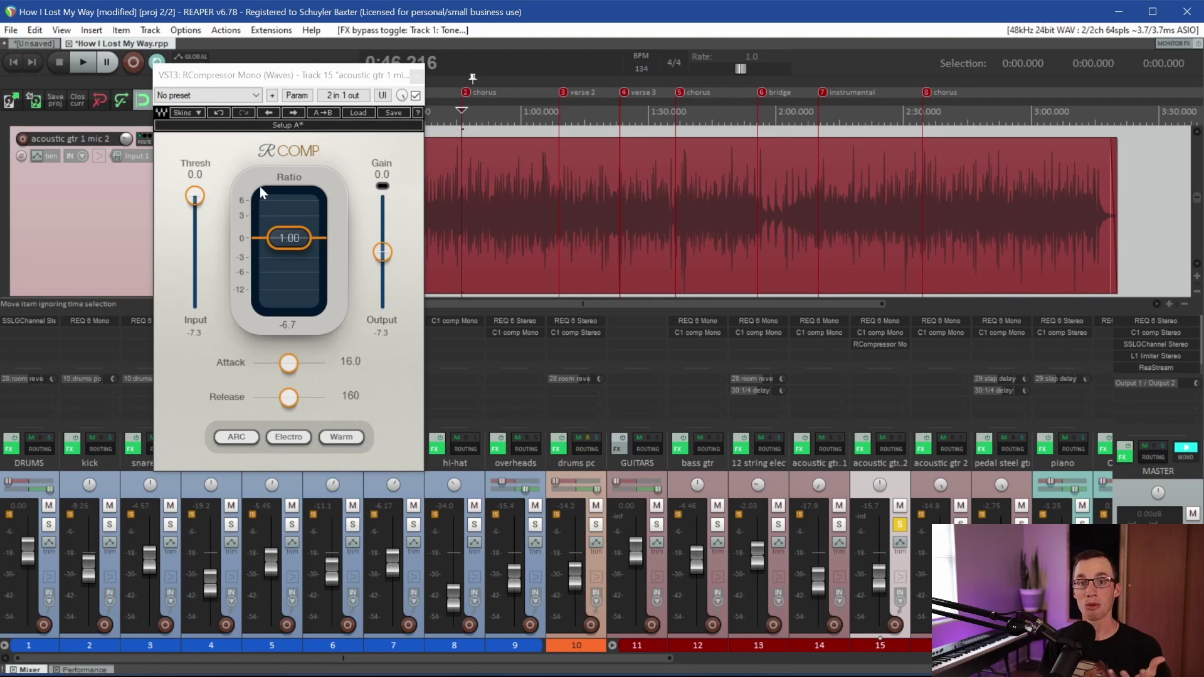
- Try threshold -9.6 with ratio 3.96, then load the Renaissance Compressor preset and set ratio 10.09
{"action": "left_click_drag", "start_coordinate": [202, 195], "coordinate": [197, 217]}
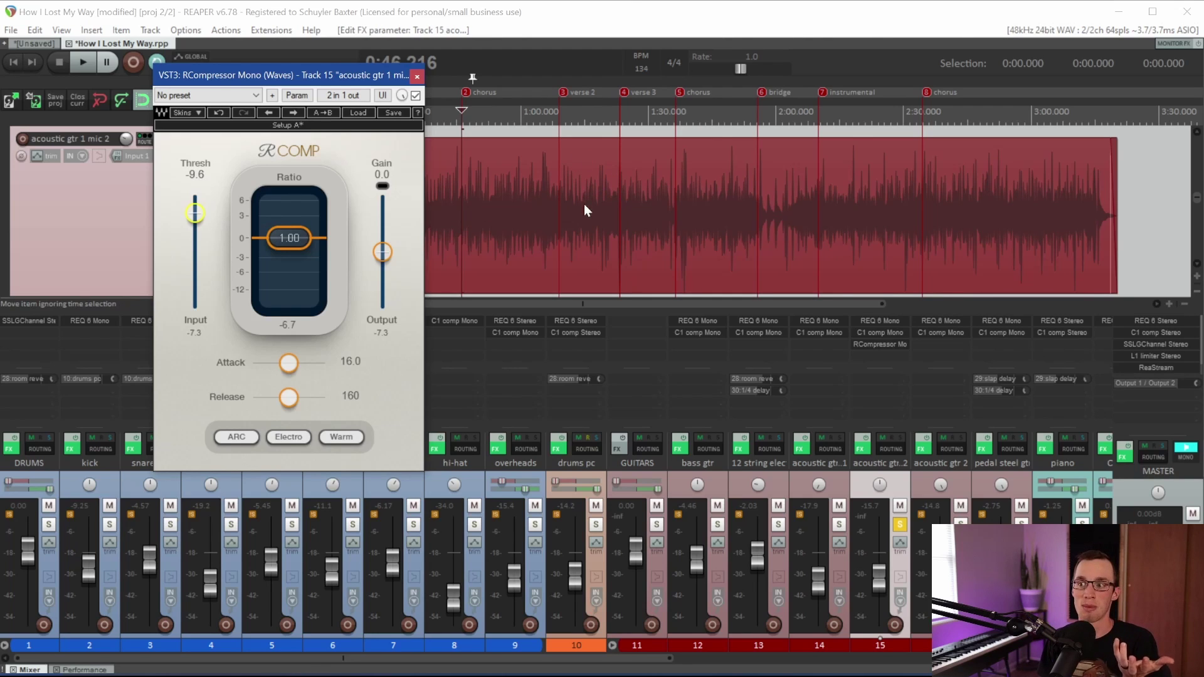
{"action": "left_click_drag", "start_coordinate": [289, 238], "coordinate": [299, 257]}
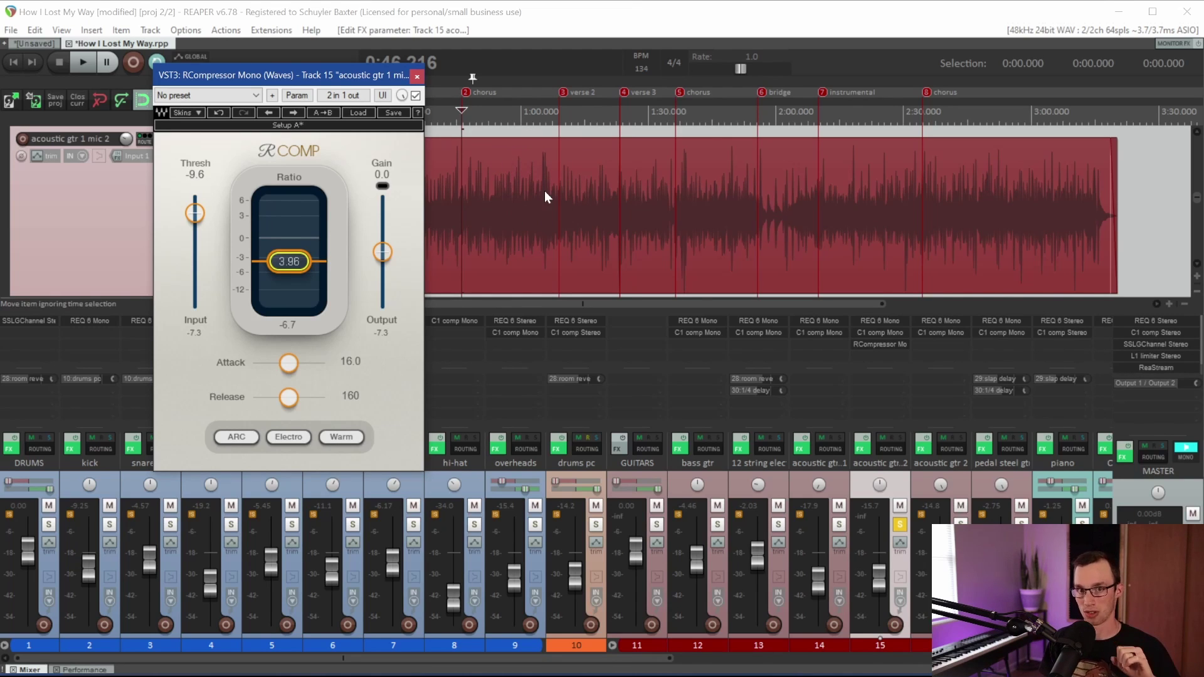
{"action": "left_click", "coordinate": [238, 94]}
{"action": "left_click", "coordinate": [229, 129]}
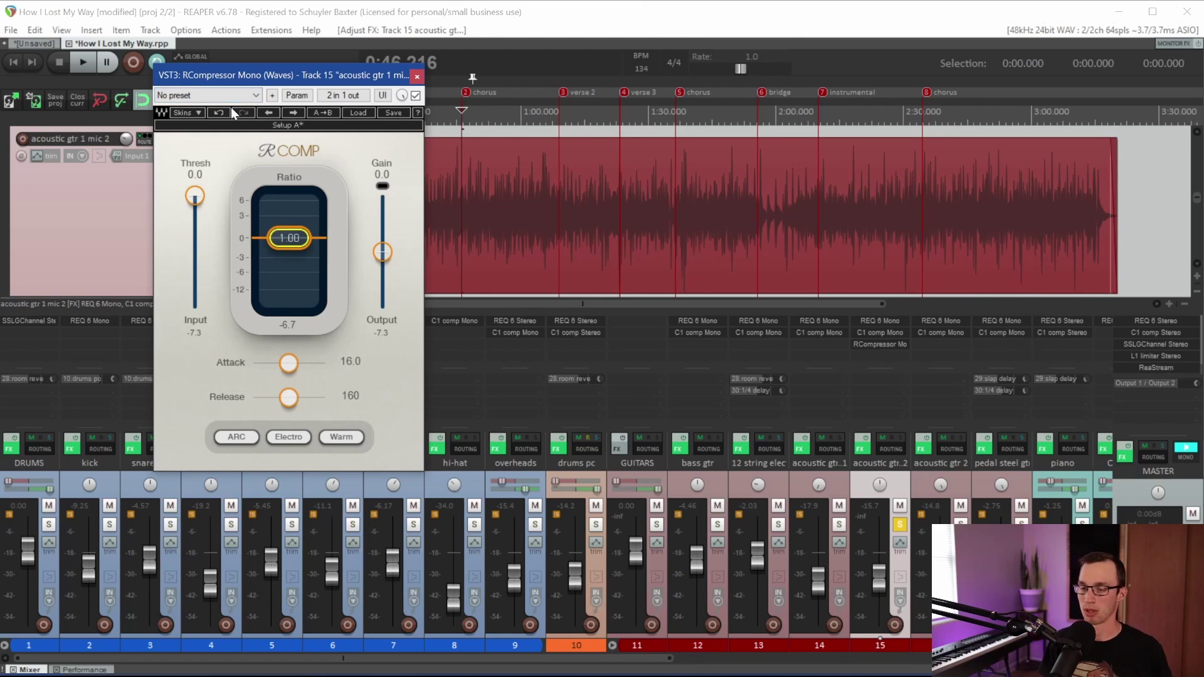
{"action": "left_click_drag", "start_coordinate": [289, 274], "coordinate": [302, 283]}
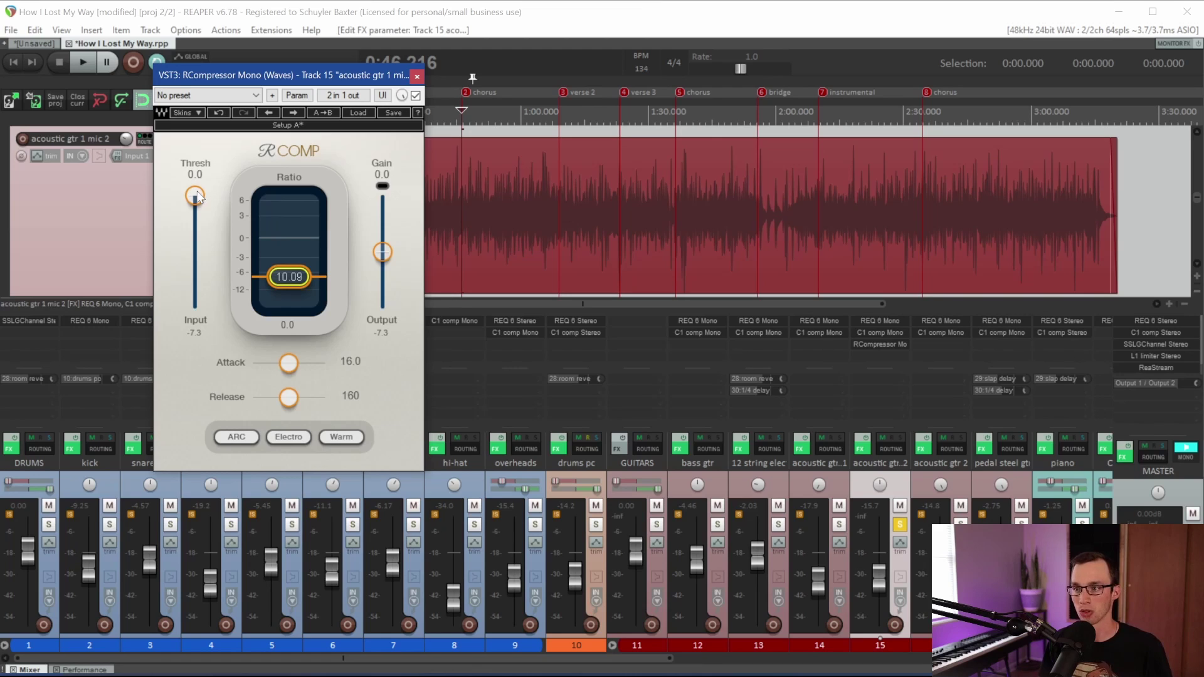
- Pull the threshold down to -22.0 while the song plays, then stop playback
{"action": "key", "text": "space"}
{"action": "left_click_drag", "start_coordinate": [193, 197], "coordinate": [195, 236]}
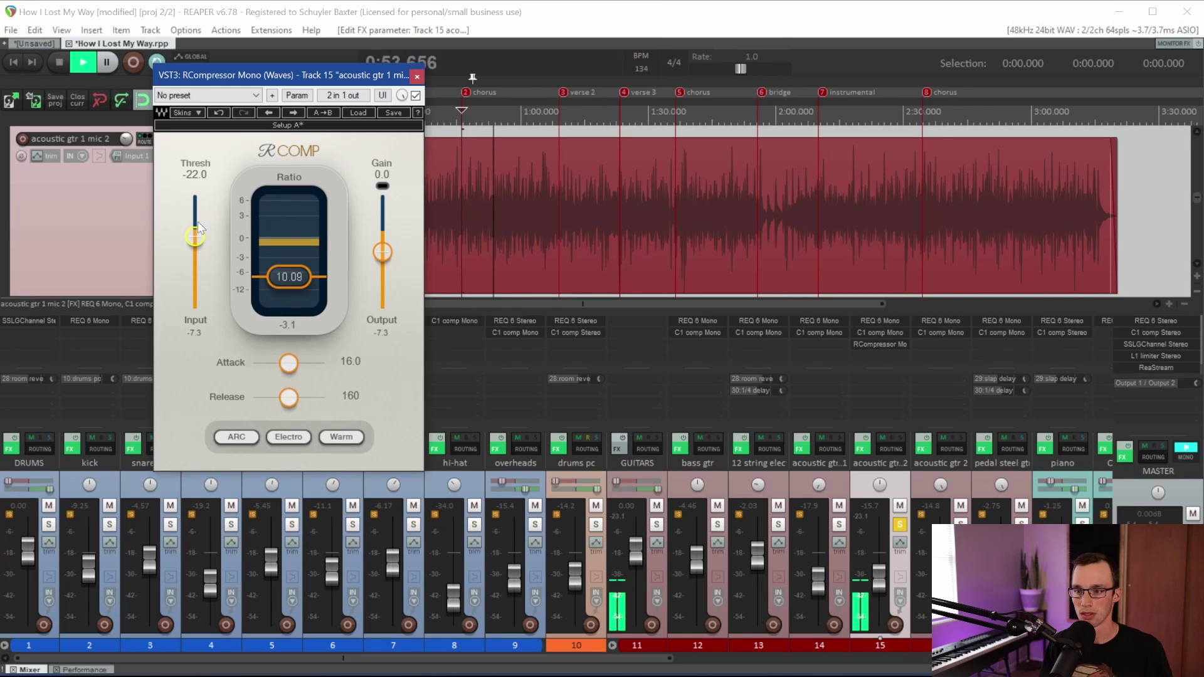
{"action": "key", "text": "space"}
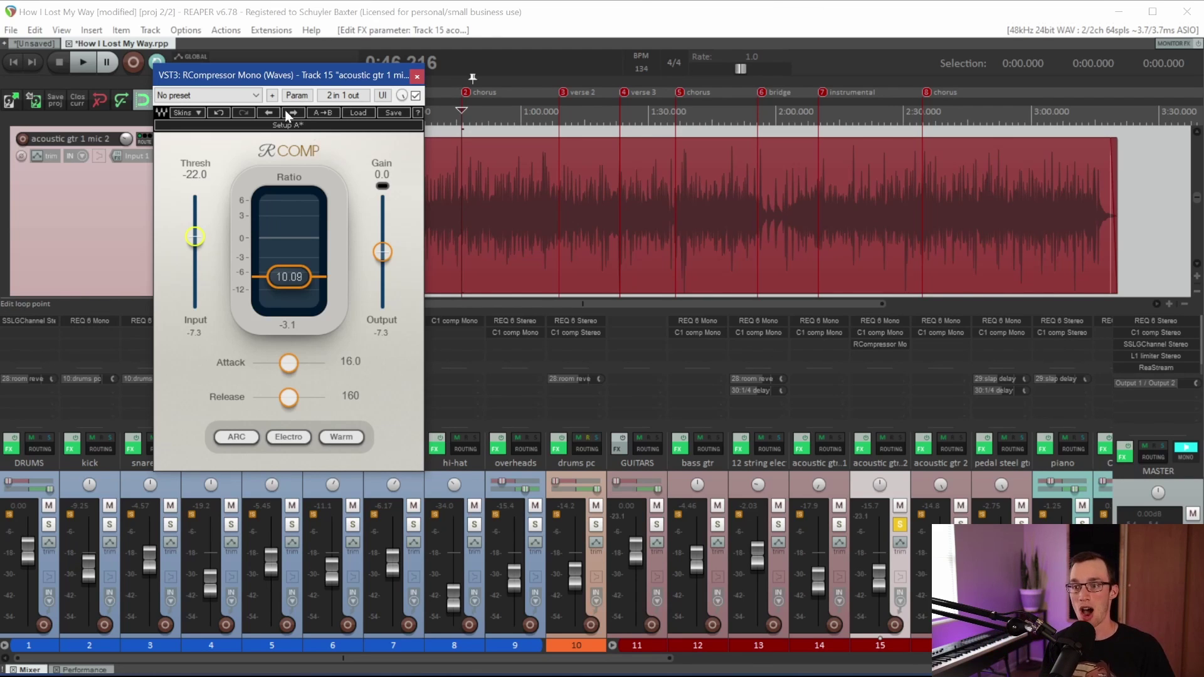
- Lower the ratio to 2.05, reset threshold to 0.0, then lower it to -24.3 during playback
{"action": "left_click_drag", "start_coordinate": [307, 284], "coordinate": [293, 250]}
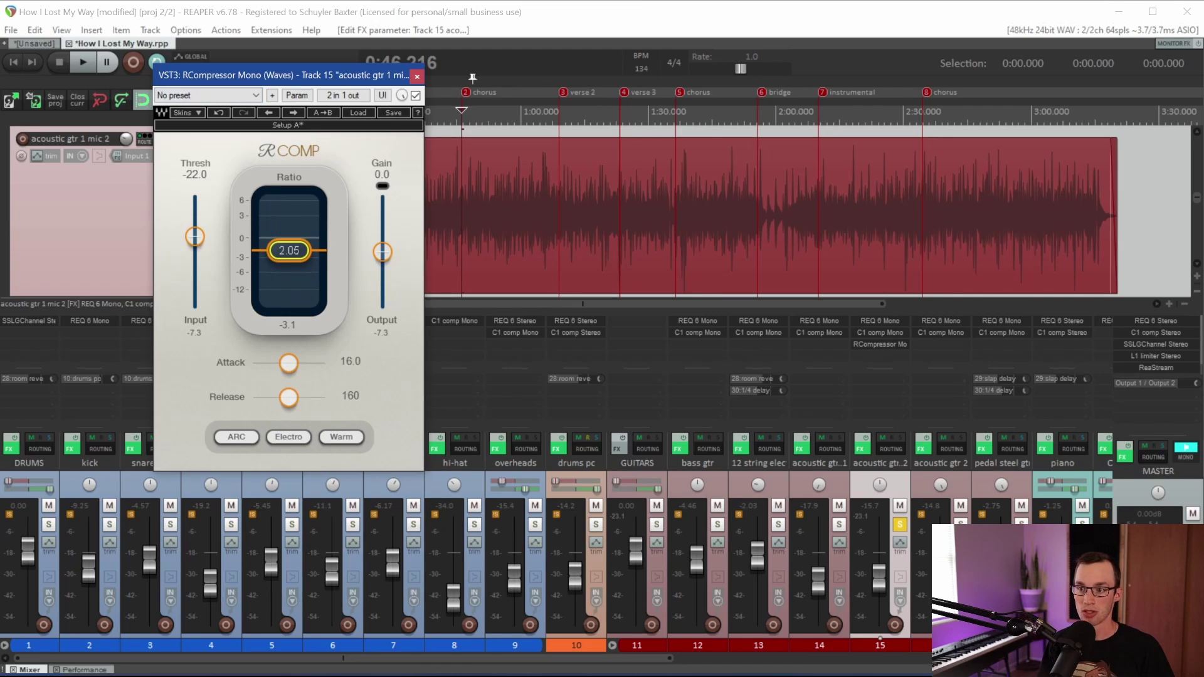
{"action": "left_click_drag", "start_coordinate": [187, 243], "coordinate": [224, 201]}
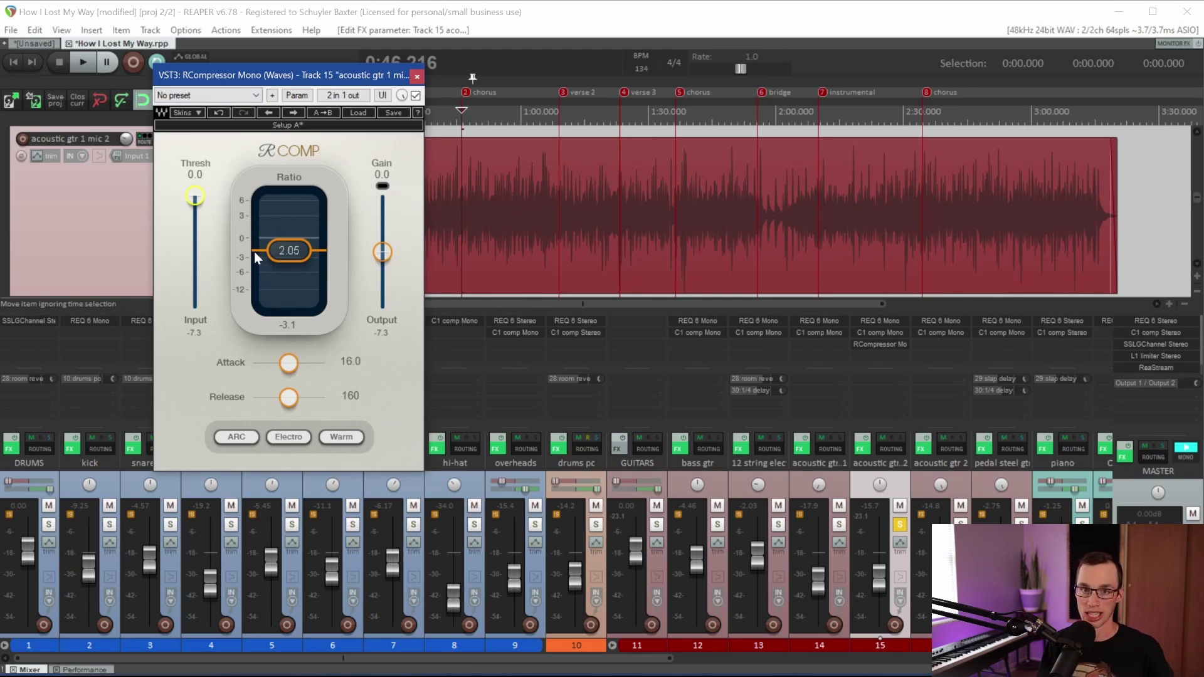
{"action": "key", "text": "space"}
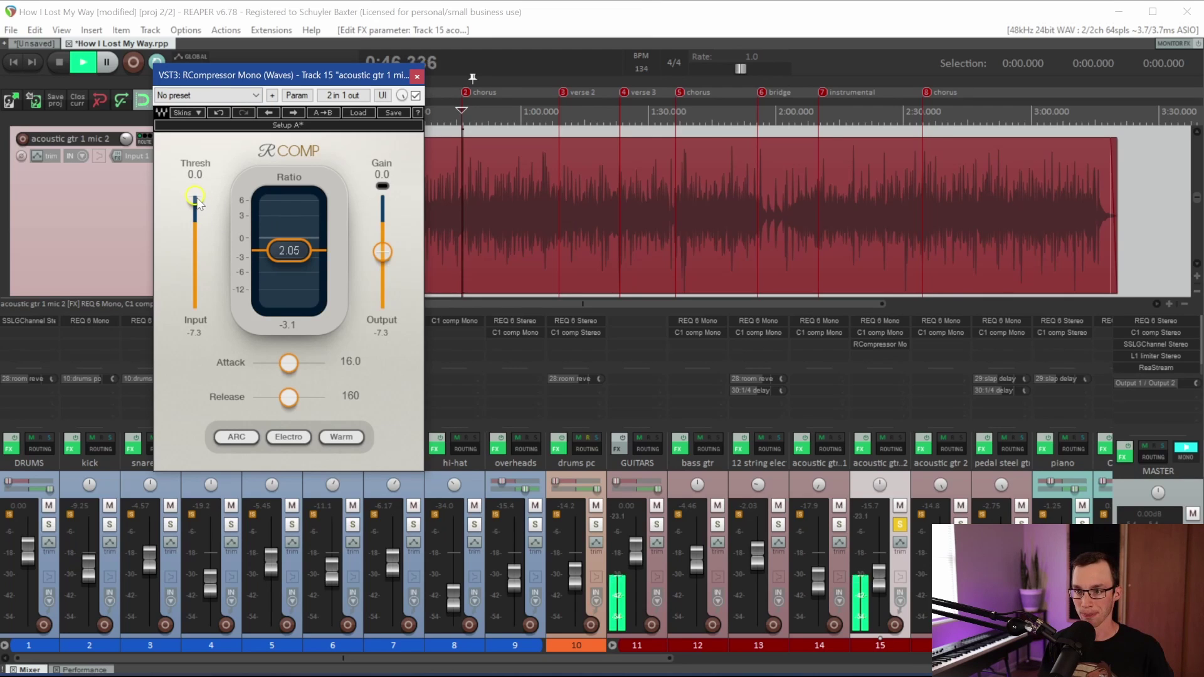
{"action": "left_click_drag", "start_coordinate": [195, 197], "coordinate": [195, 240]}
{"action": "key", "text": "space"}
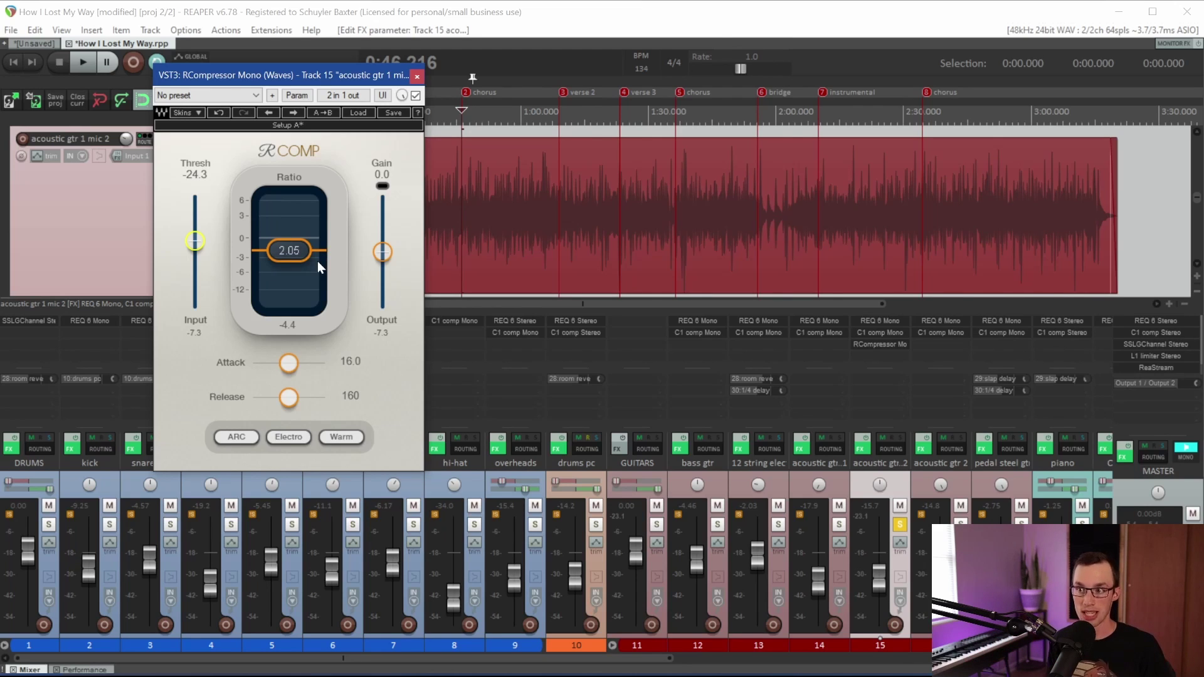
- Push the ratio to about 10, settle on 2.54, and raise the threshold to -1.9
{"action": "left_click_drag", "start_coordinate": [314, 263], "coordinate": [315, 290]}
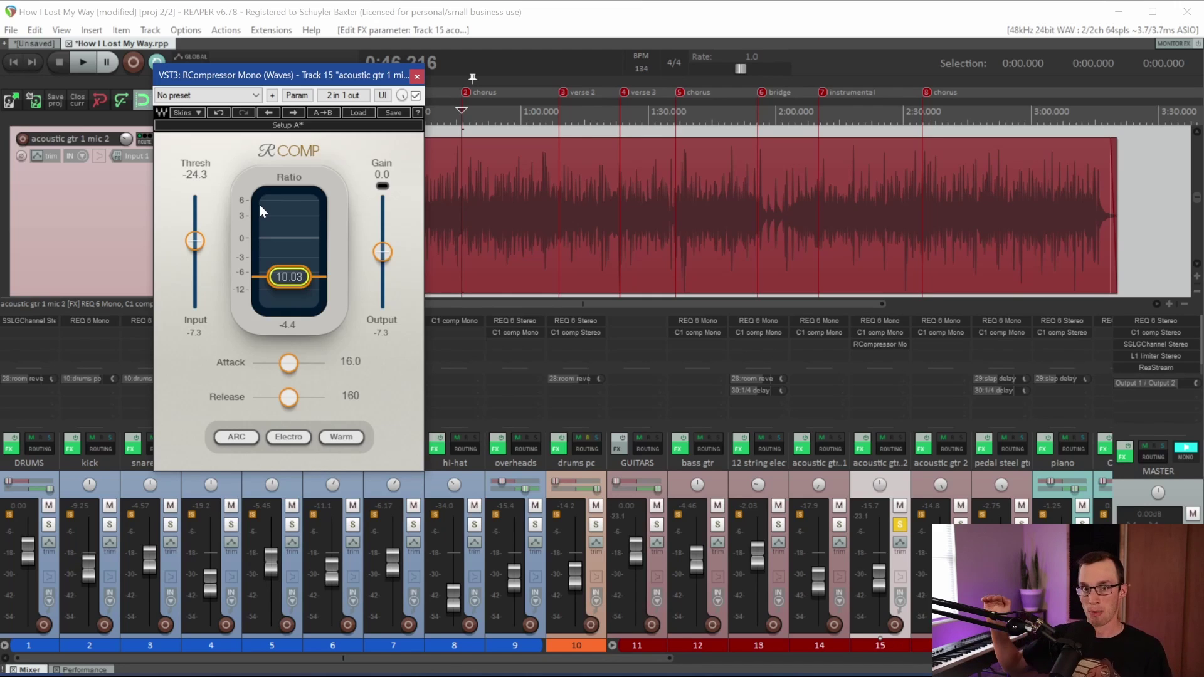
{"action": "left_click_drag", "start_coordinate": [274, 279], "coordinate": [289, 257]}
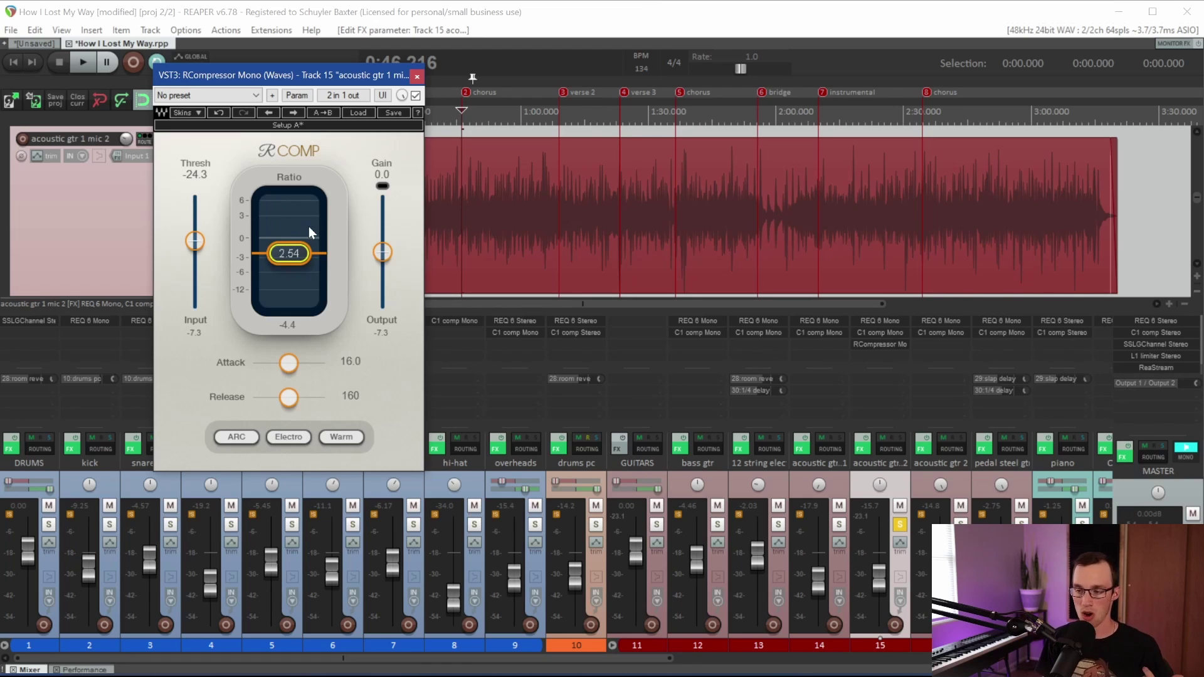
{"action": "left_click_drag", "start_coordinate": [195, 240], "coordinate": [196, 202]}
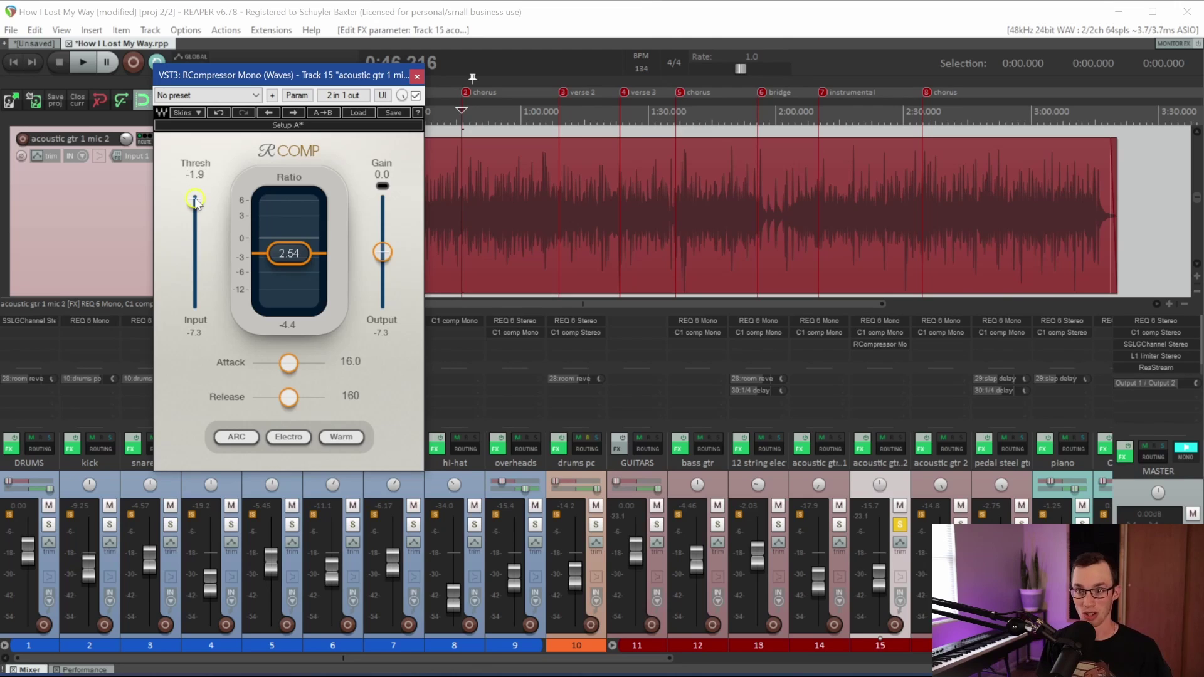